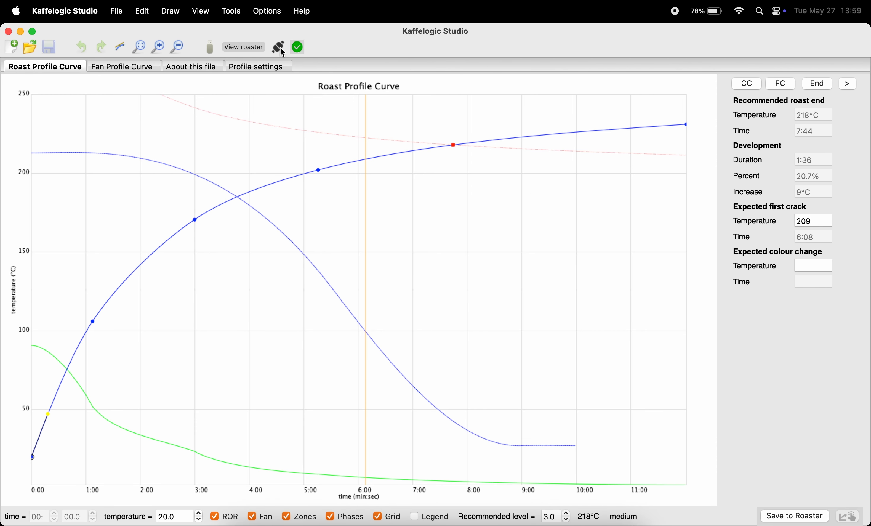
Open the connected roaster's contents and look through its logs, profiles, core profiles and firmware, examining the saved log list.
left_click(280, 51)
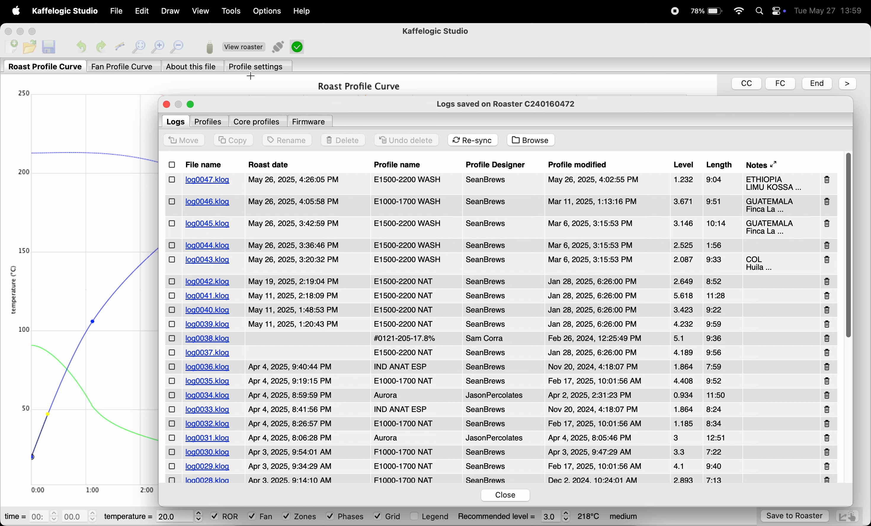
left_click(211, 127)
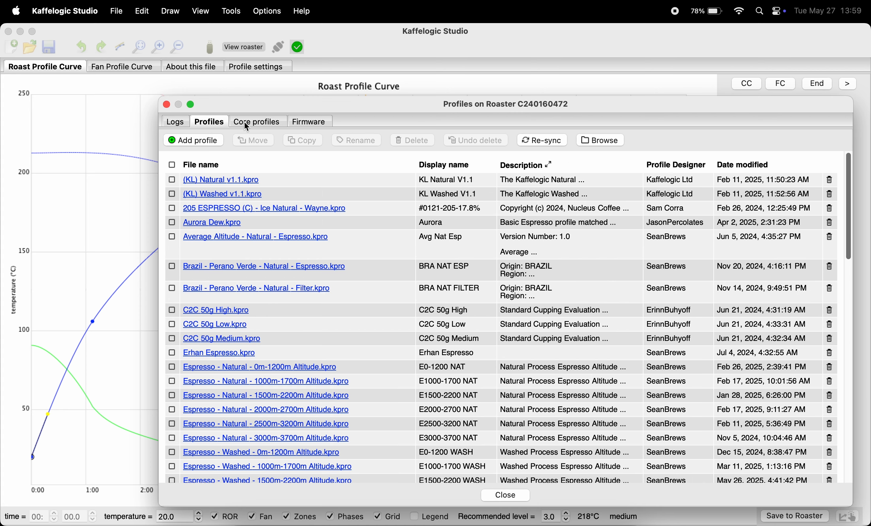
left_click(256, 124)
left_click(315, 127)
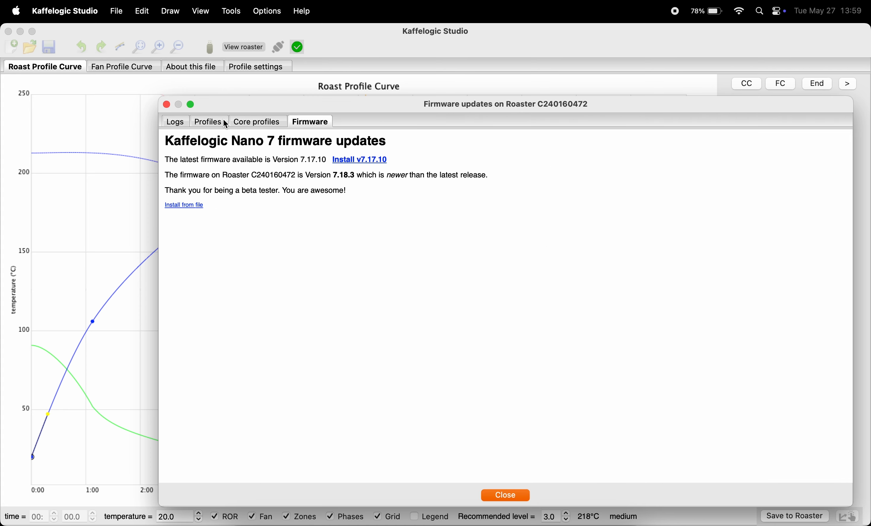
left_click(179, 123)
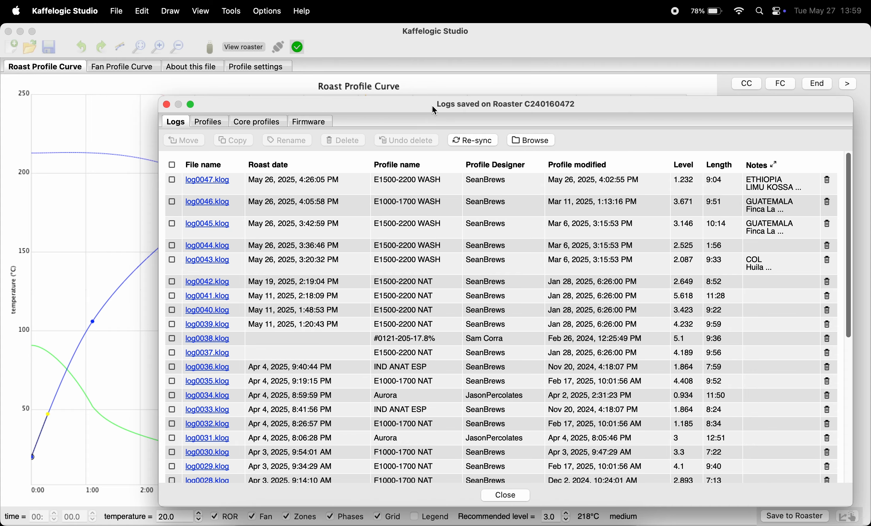
left_click_drag(433, 108, 354, 76)
scroll(193, 248, "down", 10)
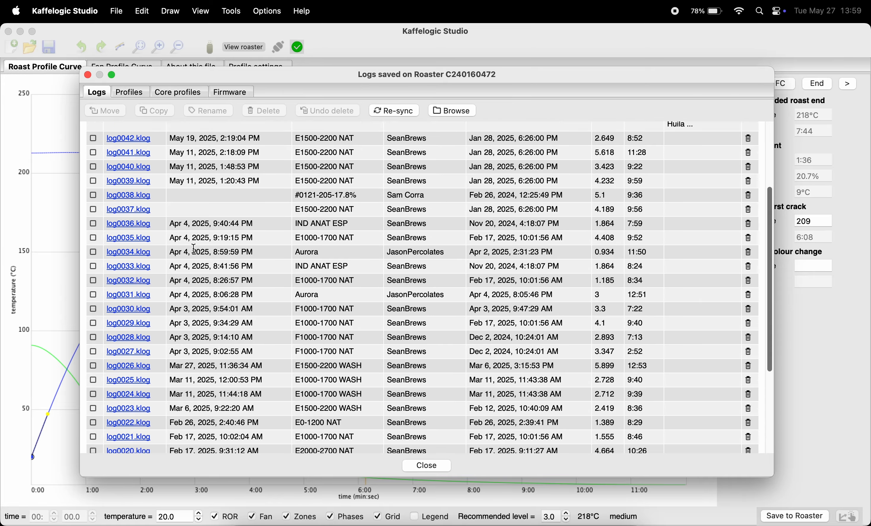
scroll(194, 248, "up", 3)
scroll(194, 249, "up", 5)
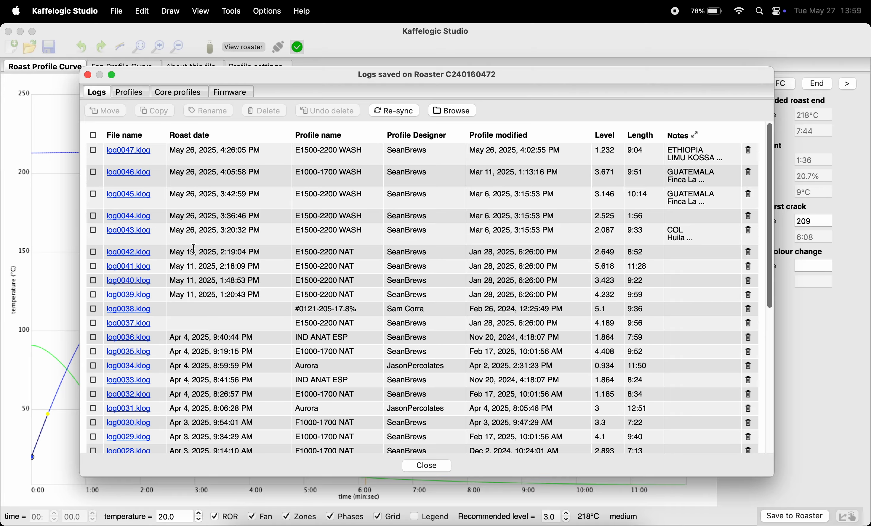
Browse the profiles stored on the roaster and open (KL) Washed v1.1.kpro.
left_click(135, 95)
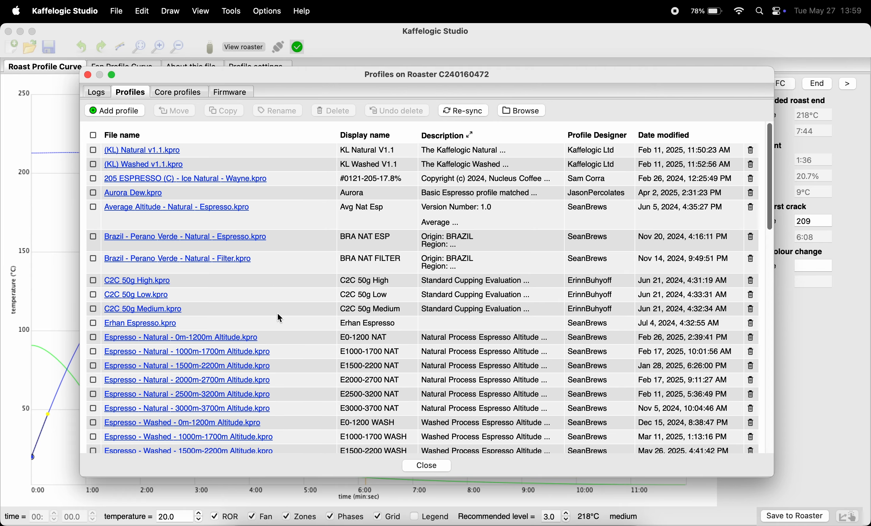
scroll(278, 314, "down", 10)
scroll(278, 314, "up", 10)
left_click(134, 162)
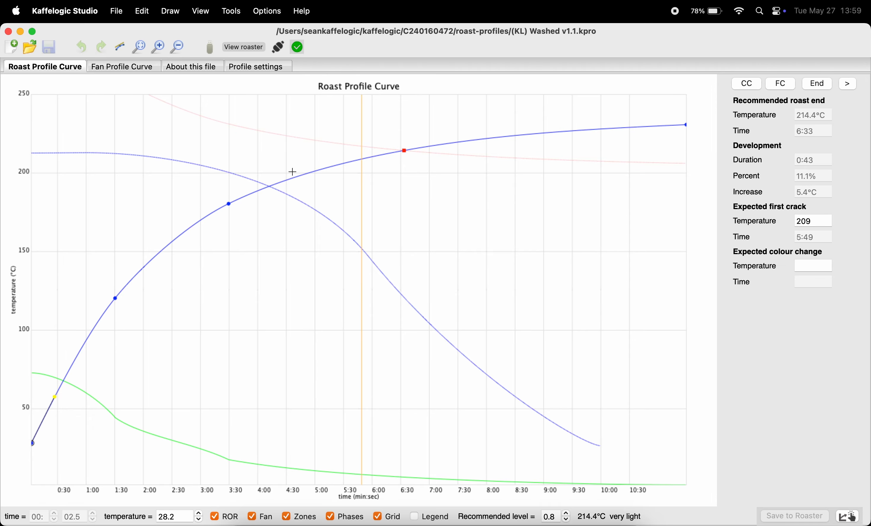
Review the core profiles and firmware updates for the connected roaster, and close the roaster view.
left_click(279, 48)
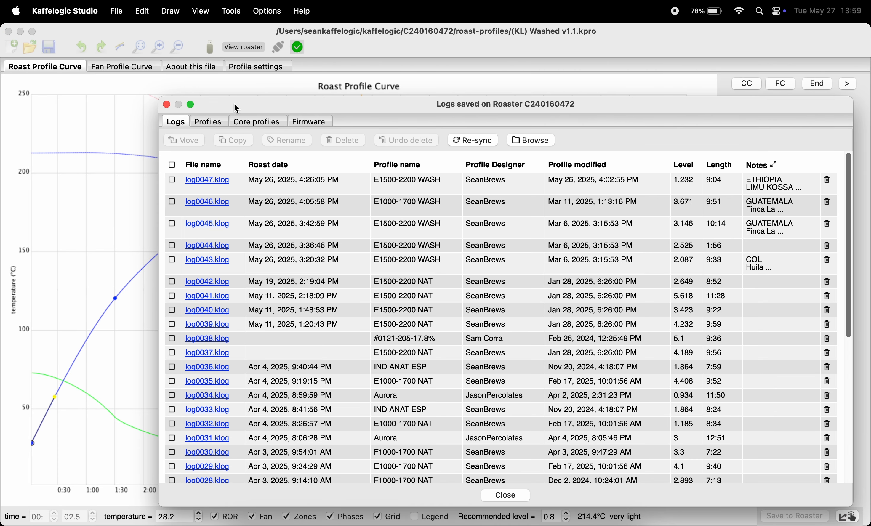
left_click(257, 123)
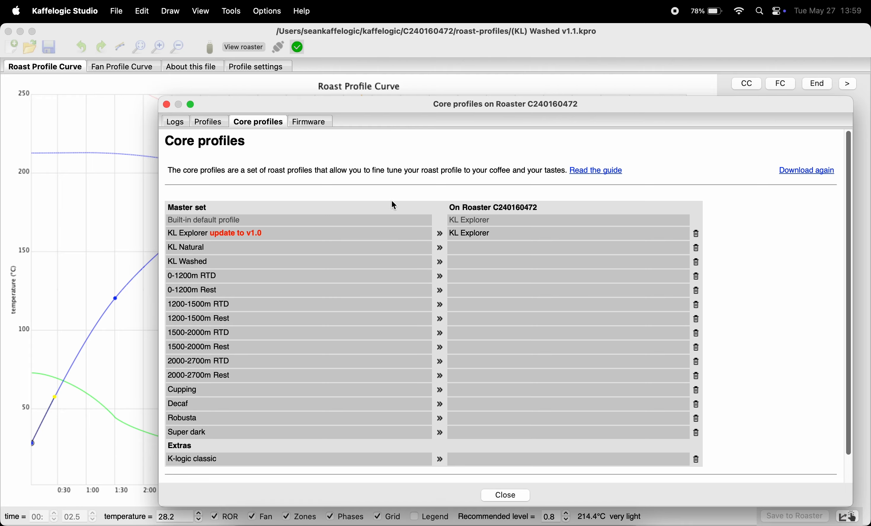
left_click(312, 123)
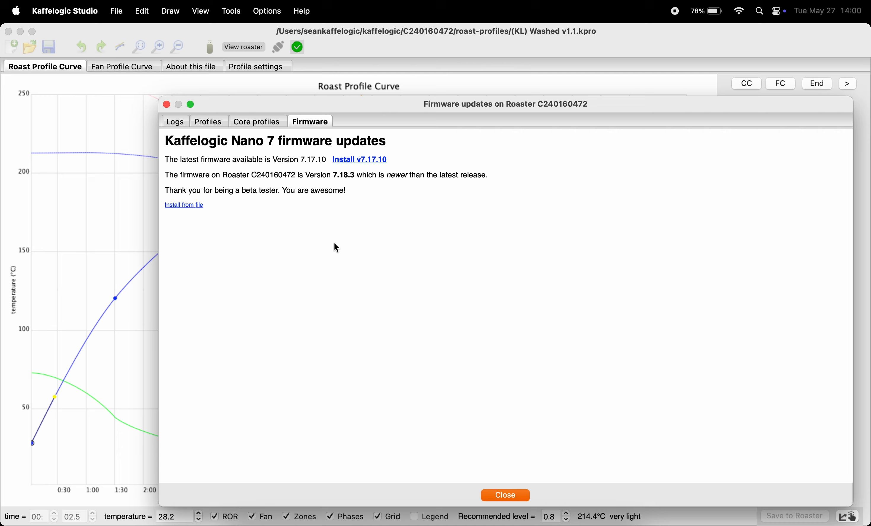
left_click(166, 104)
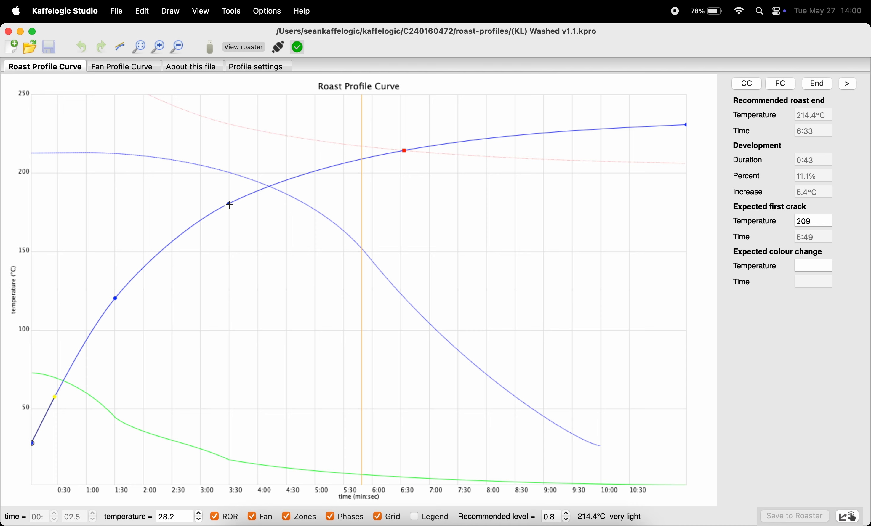
Move the roast curve's third point to about 166.9°C at 3:42, and check the recommended preheat power in the profile settings.
left_click_drag(229, 205, 242, 229)
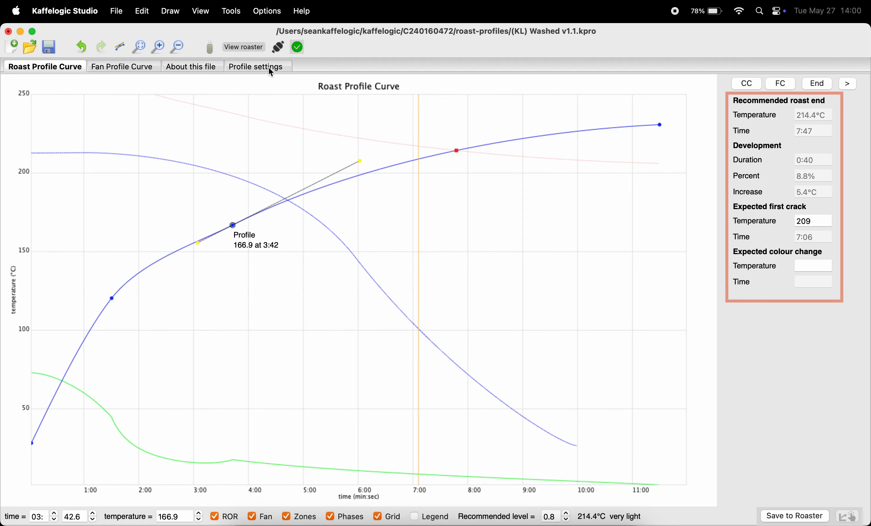
left_click(269, 68)
mouse_move(135, 114)
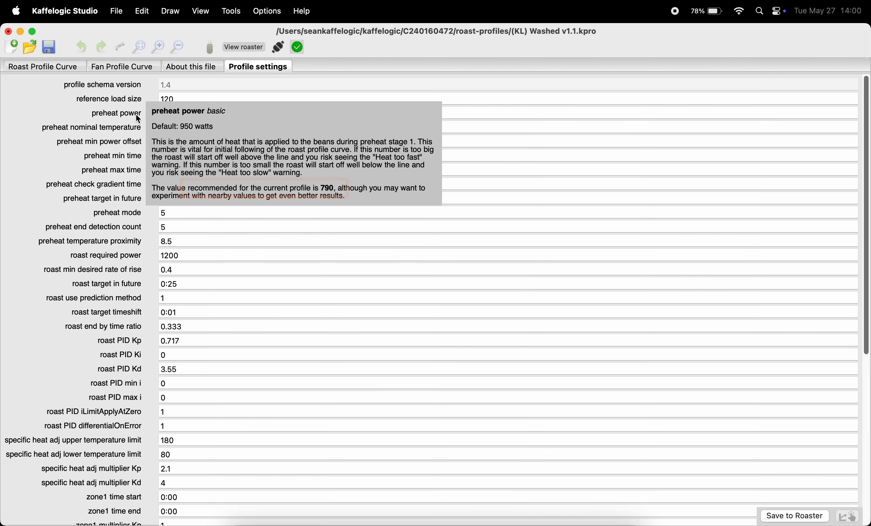
Move the roast curve's second point to about 2:00 and set its temperature to 170.
left_click(44, 67)
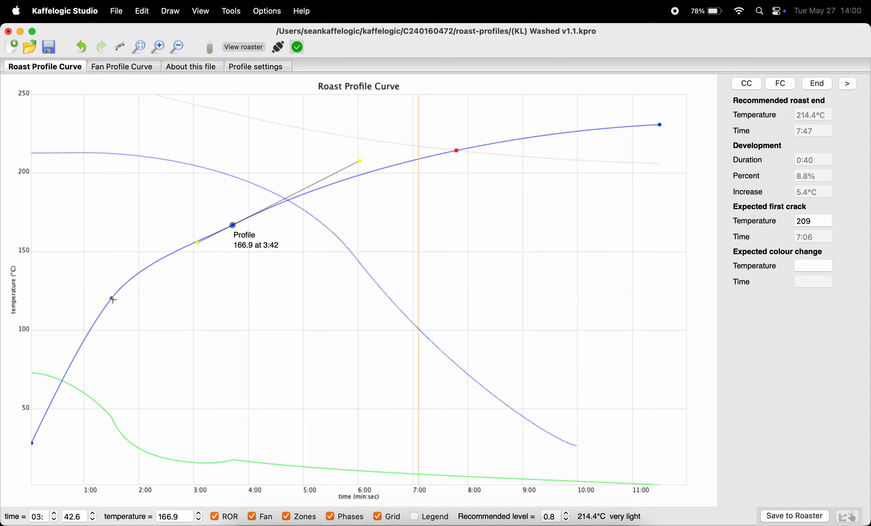
left_click(135, 321)
left_click_drag(138, 324, 143, 327)
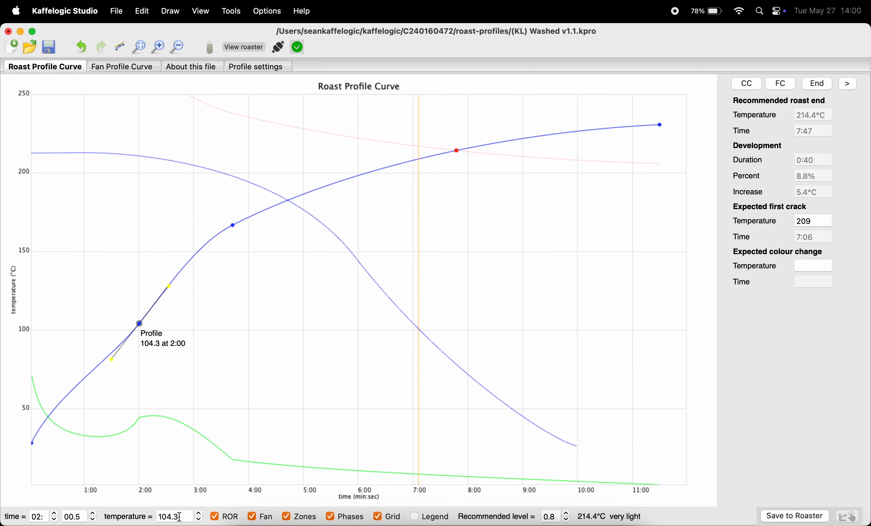
left_click(166, 516)
type("170")
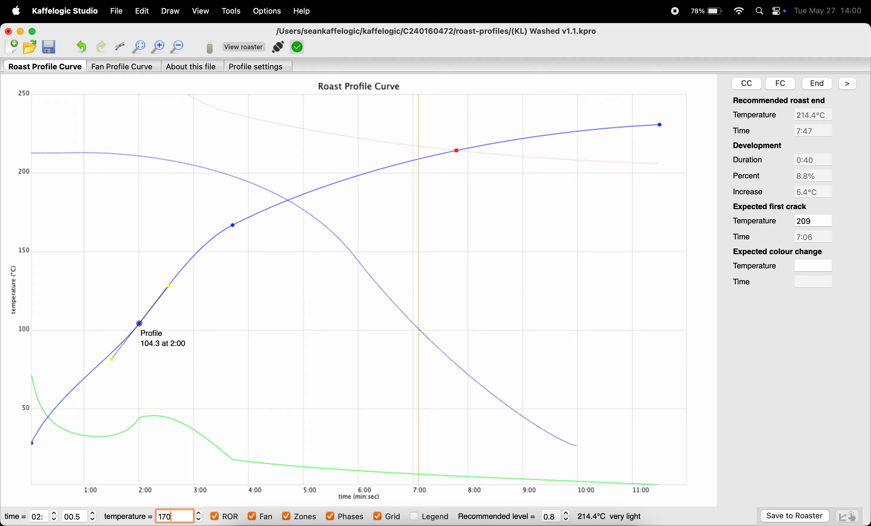
key("Return")
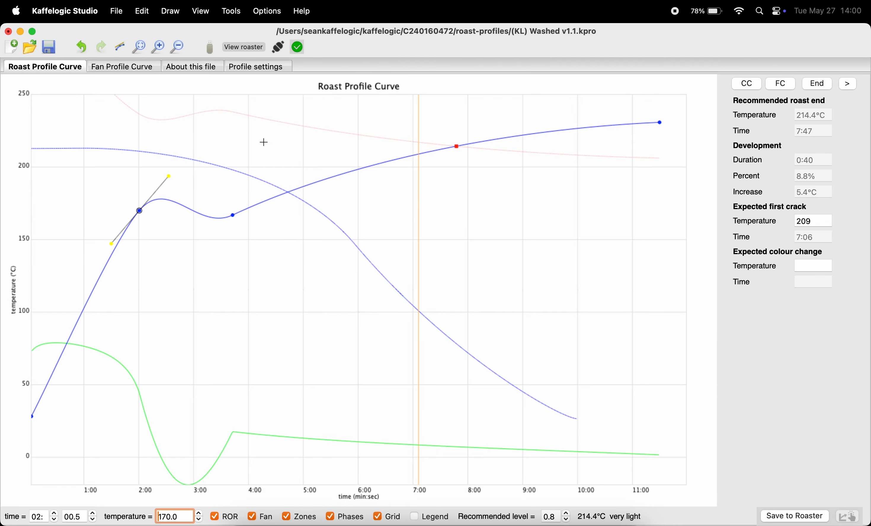
Move the fan profile curve's second point to about 0:59 and set its speed to 1500.
left_click(139, 67)
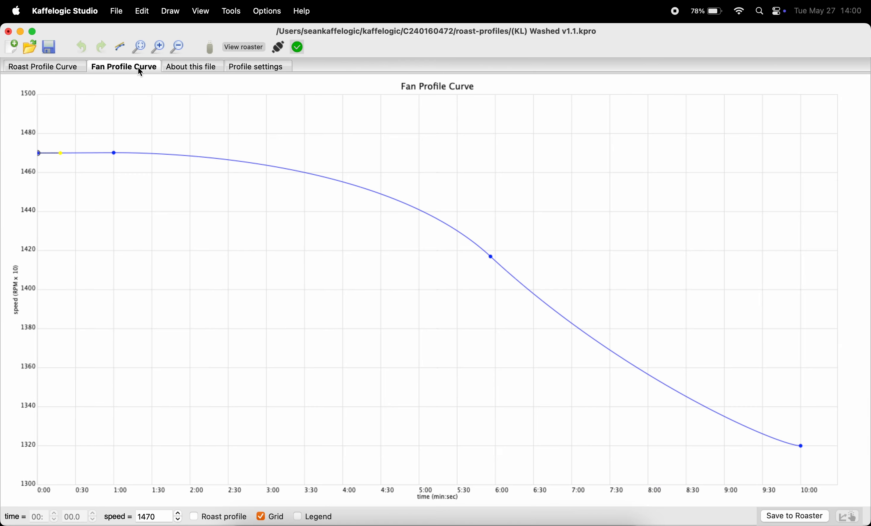
left_click(114, 153)
mouse_move(114, 153)
left_mouse_down()
mouse_move(119, 135)
mouse_move(112, 162)
left_mouse_up()
key("super+z")
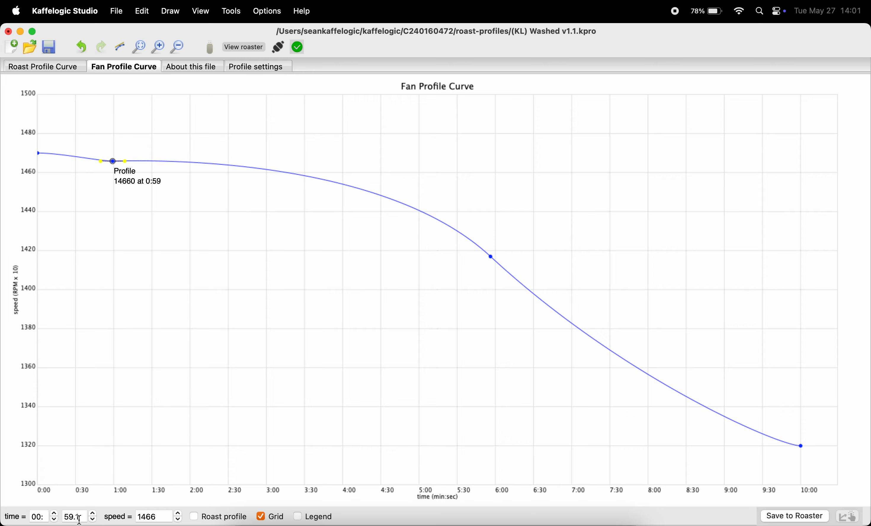
left_click(164, 517)
left_click_drag(165, 518, 143, 518)
type("500")
key("Return")
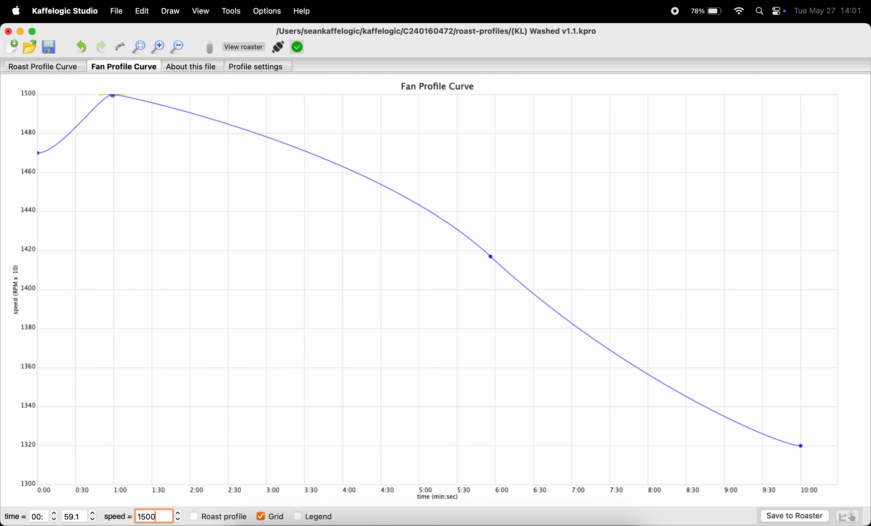
Review the file information: profile short name, profile designer and profile description.
left_click(197, 65)
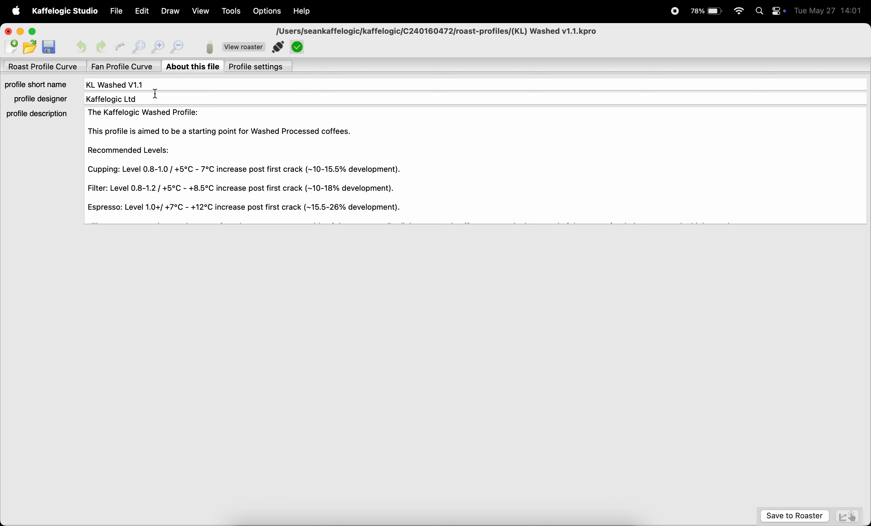
left_click_drag(152, 86, 89, 85)
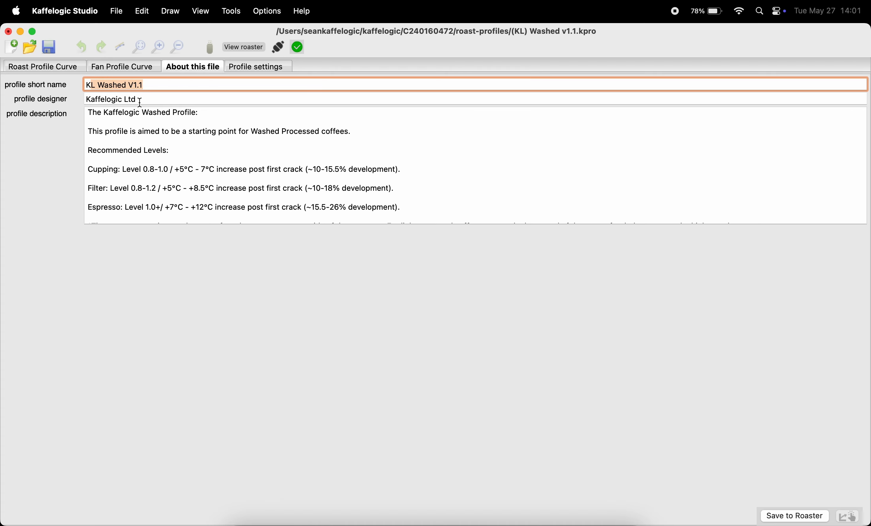
left_click_drag(141, 103, 89, 101)
left_click_drag(152, 132, 108, 132)
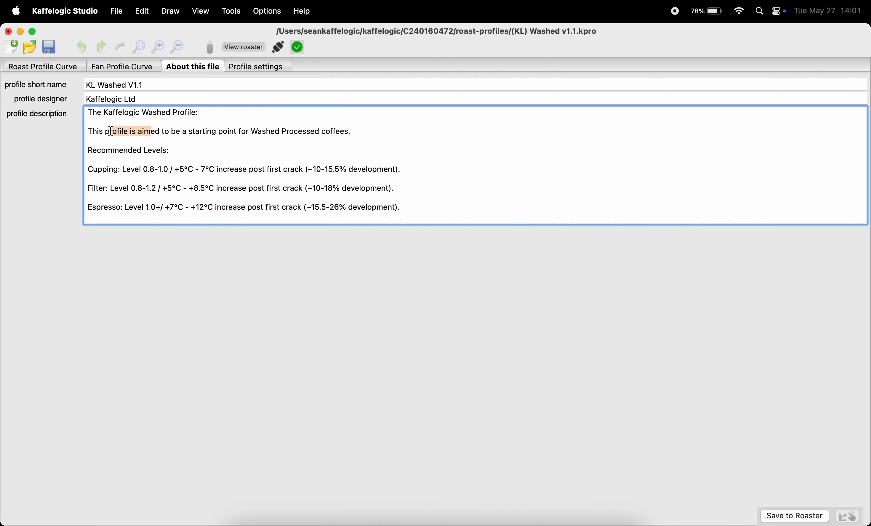
left_click(189, 152)
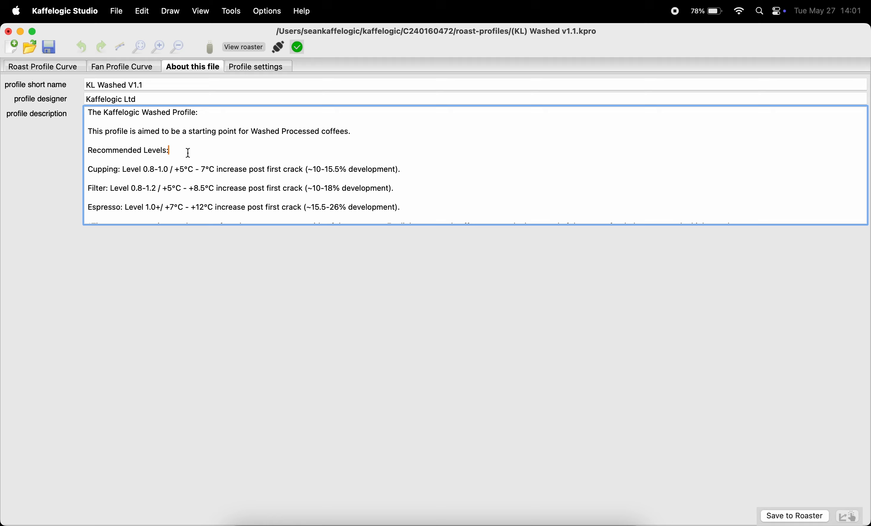
left_click(146, 84)
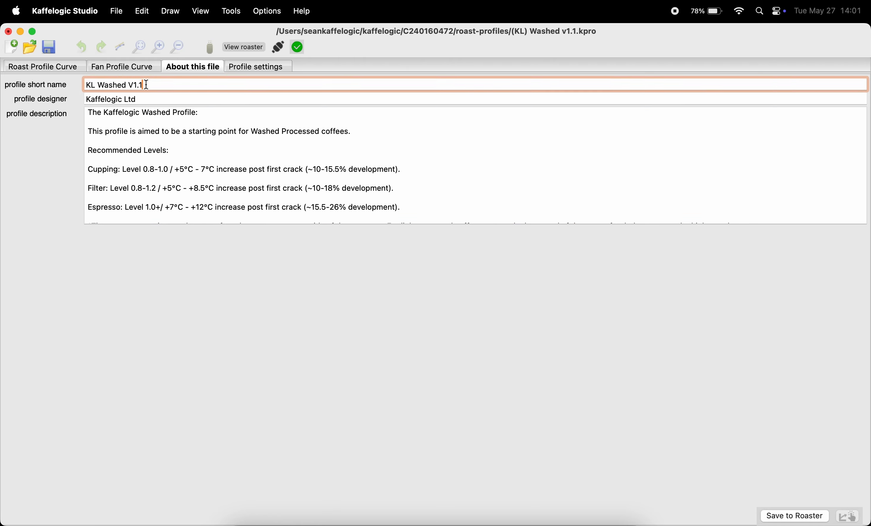
Try to save the roast profile as a new file named "My new" in the roast-profiles folder.
left_click(44, 66)
left_click(116, 11)
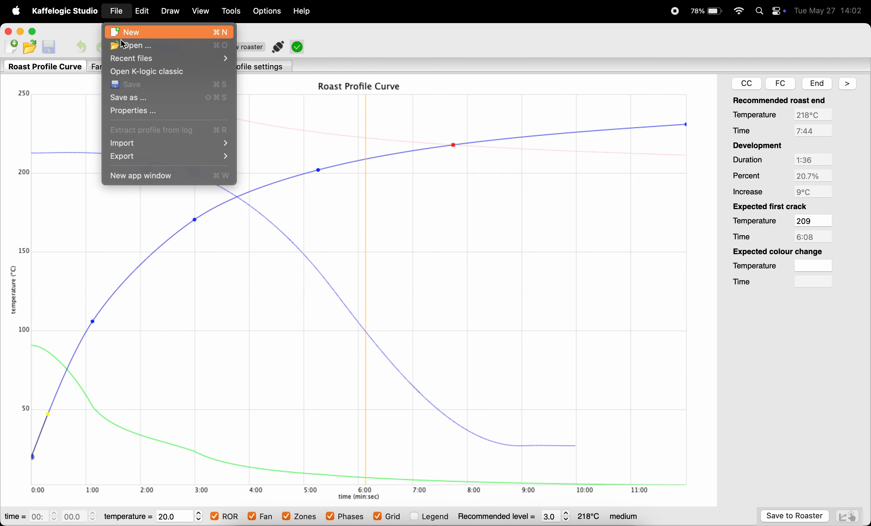
left_click(170, 99)
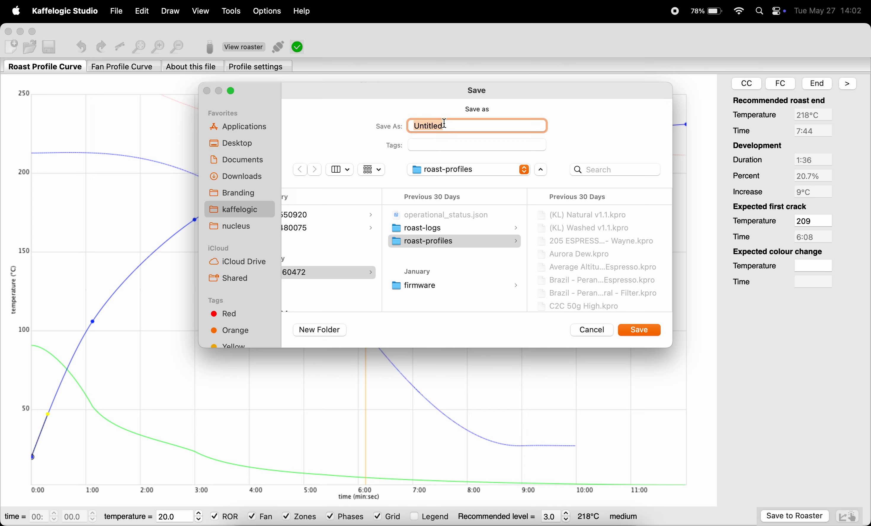
type("My new")
key("Escape")
Show the profile settings and set the difficulty level to Basic.
left_click(249, 68)
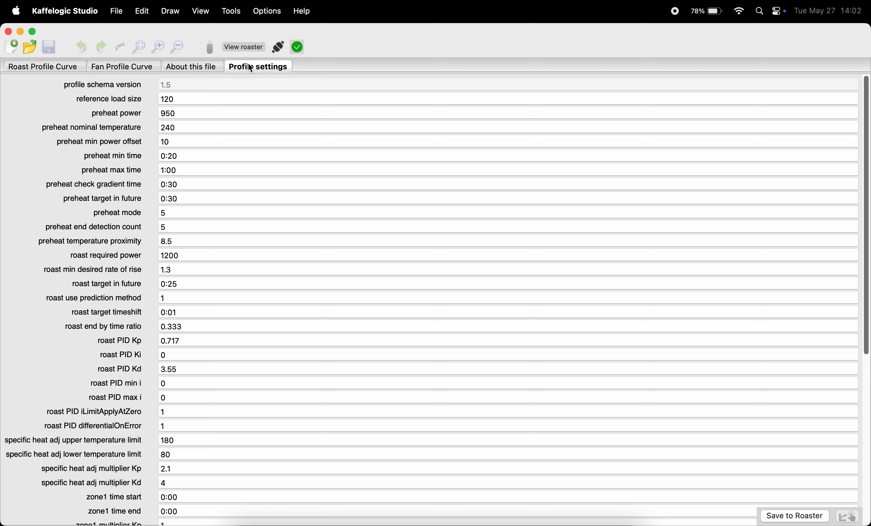
left_click(268, 14)
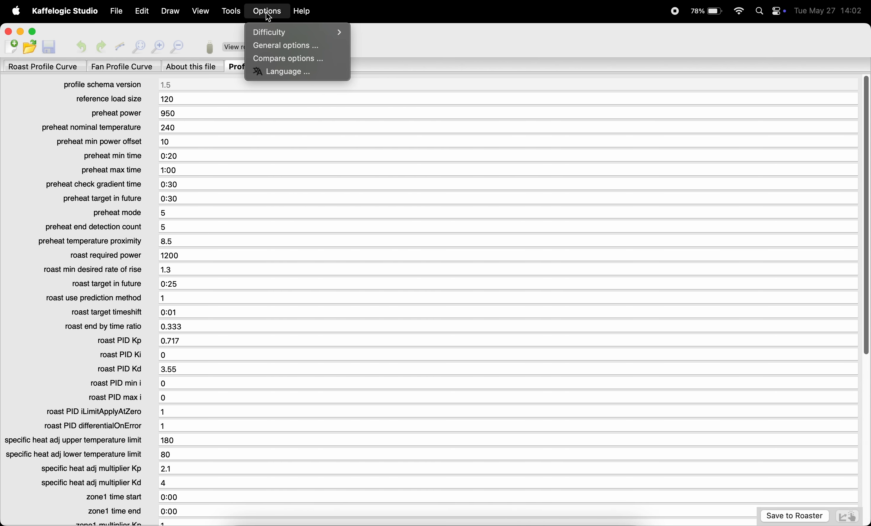
mouse_move(303, 32)
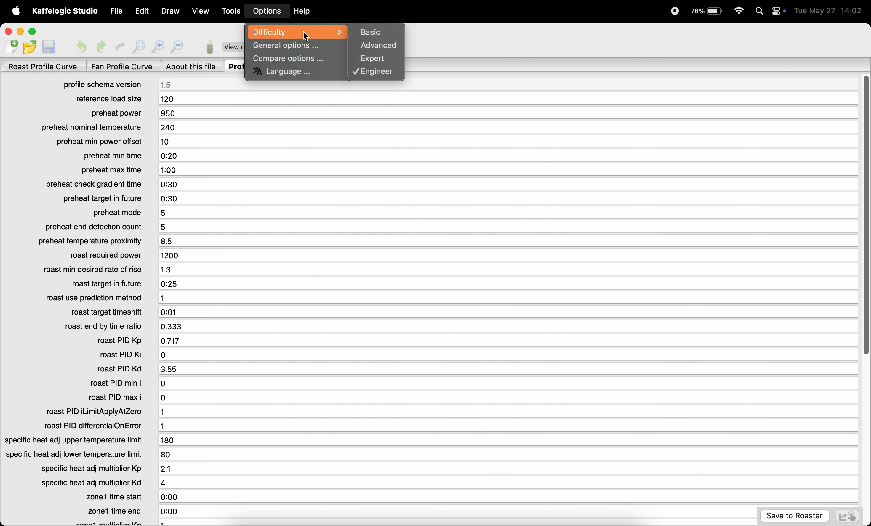
left_click(374, 32)
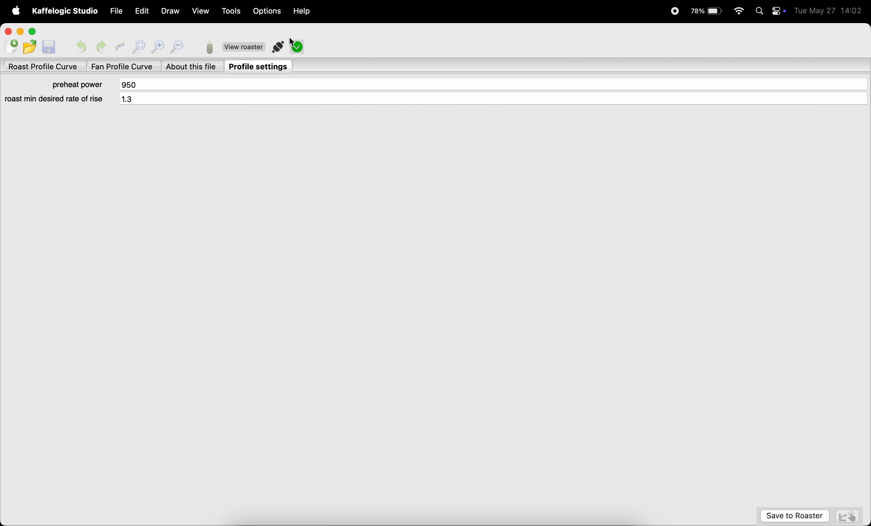
Raise the difficulty level to Advanced, and from there to Expert, to expose more profile settings.
left_click(271, 14)
mouse_move(317, 32)
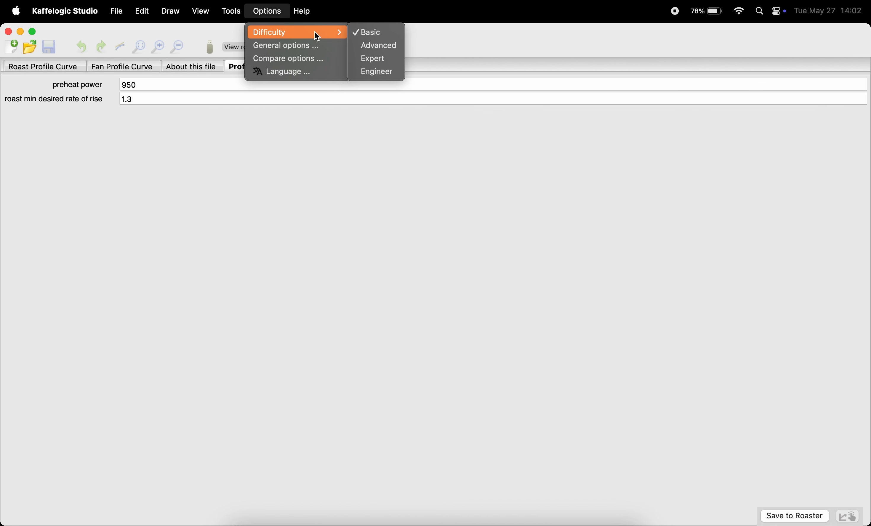
left_click(372, 43)
left_click(268, 11)
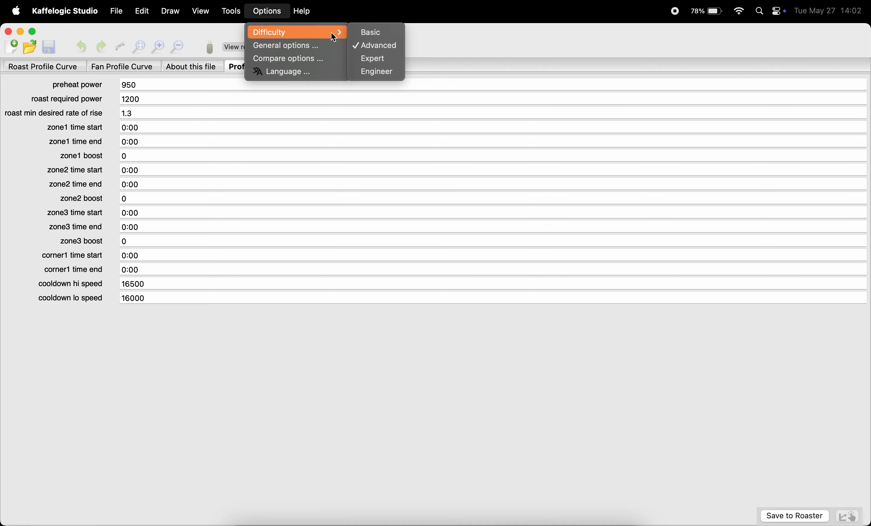
left_click(375, 58)
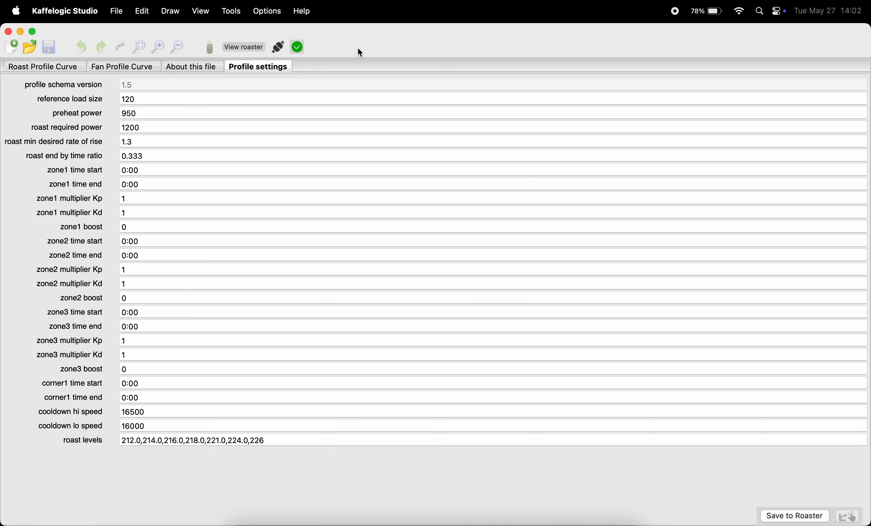
Raise the difficulty level one level above Expert to expose the complete set of profile settings.
left_click(277, 17)
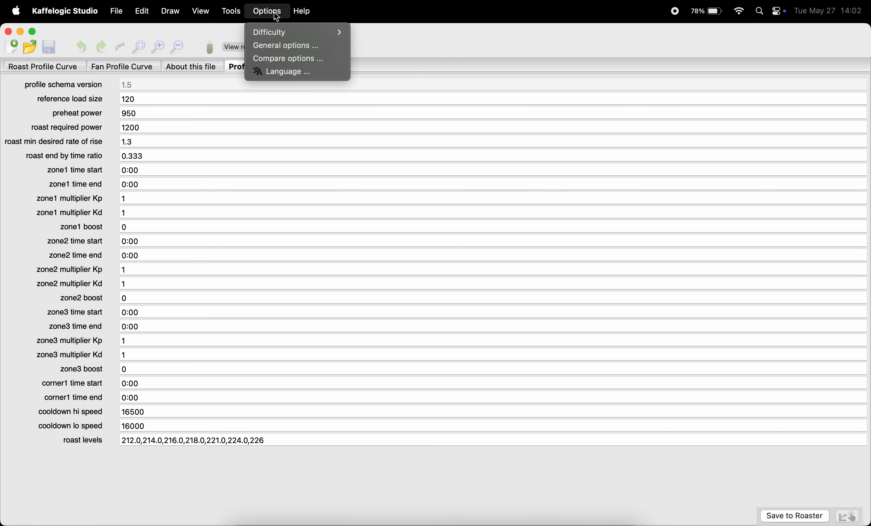
mouse_move(339, 35)
left_click(377, 76)
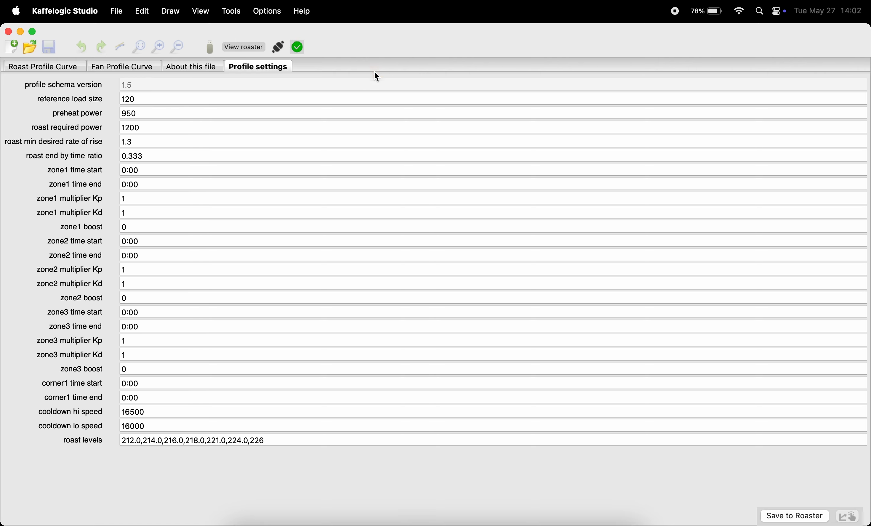
key("Return")
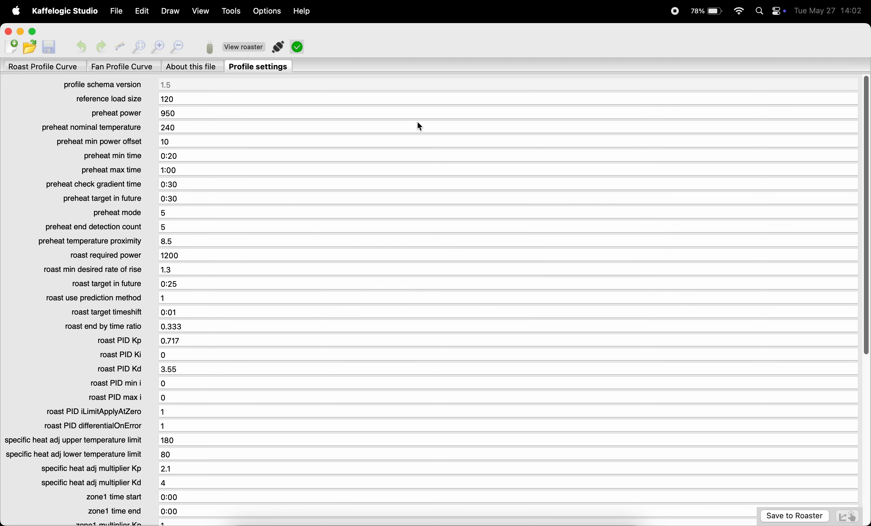
Try a preheat power of 900 in the profile settings, and set it back to 950.
mouse_move(134, 117)
left_click(182, 113)
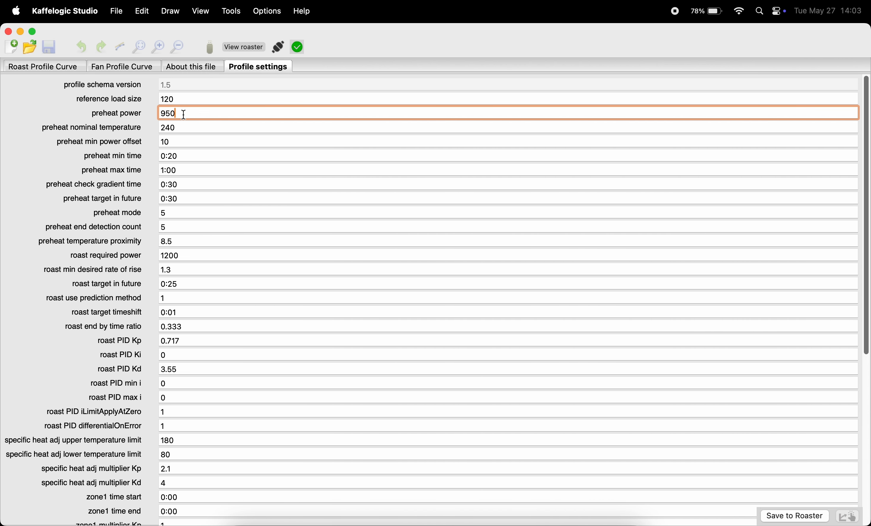
key("BackSpace")
key("BackSpace")
type("00")
key("BackSpace")
key("BackSpace")
type("00")
key("BackSpace")
key("BackSpace")
type("50")
left_click(194, 122)
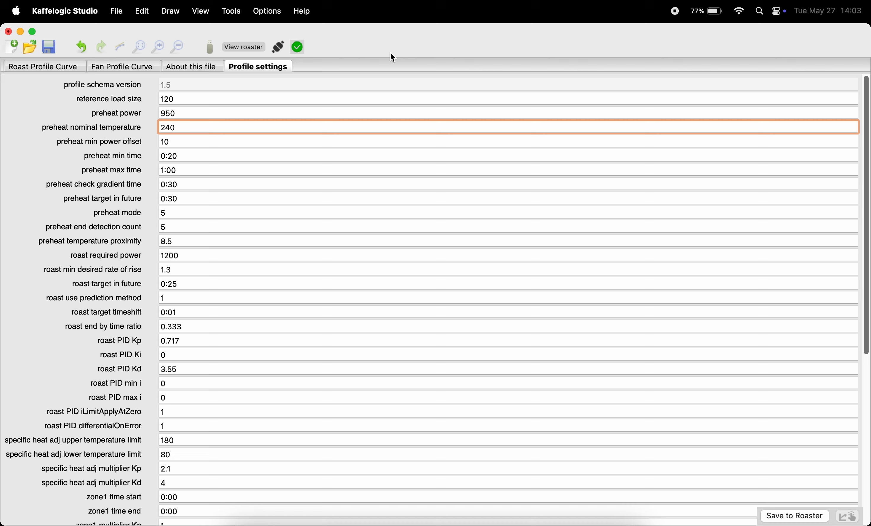
Return to the roast profile curve.
left_click(75, 68)
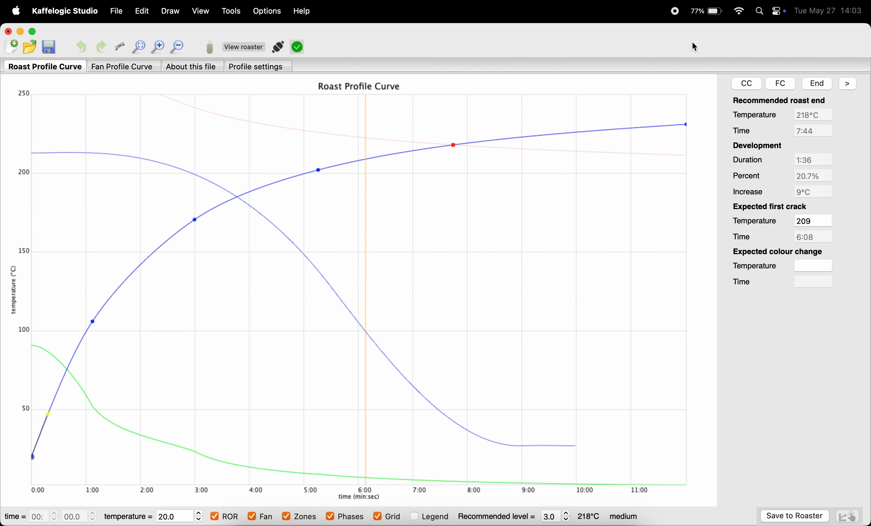